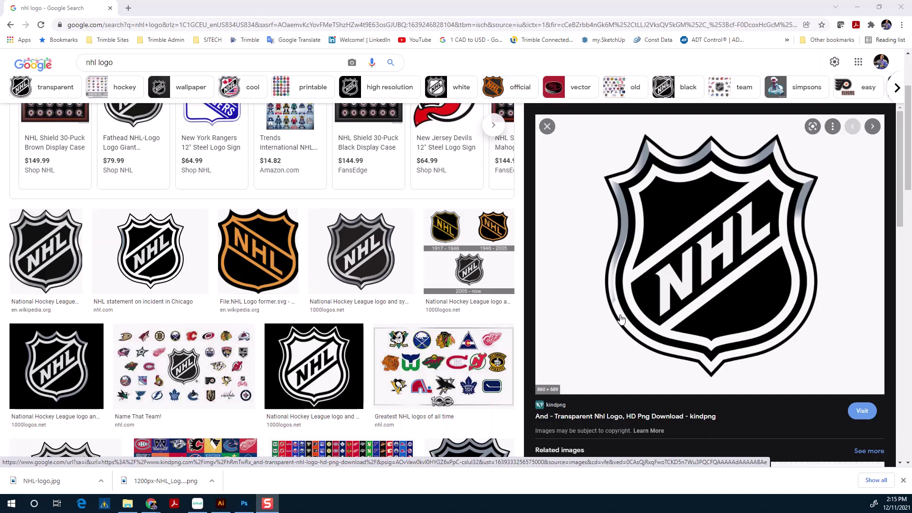
Save the transparent NHL logo from Google Images as a PNG in the Sports folder, then minimize Chrome.
right_click(675, 286)
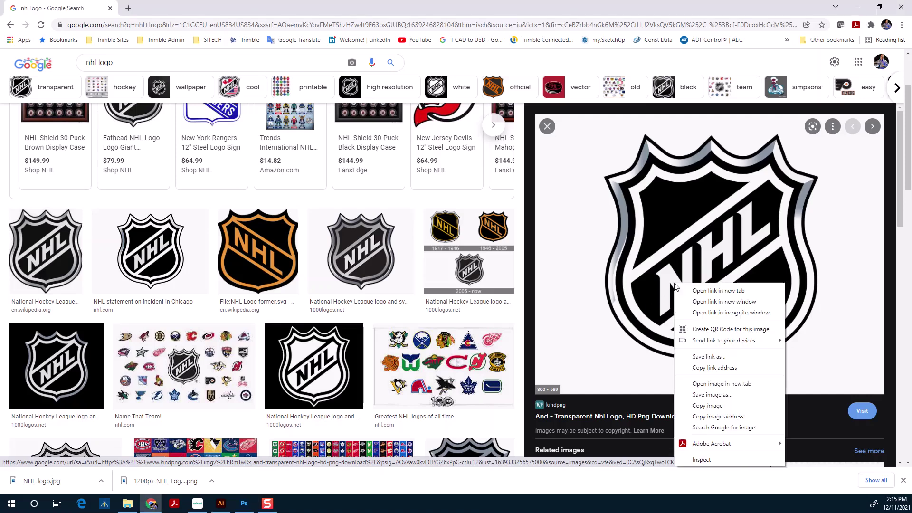
left_click(695, 396)
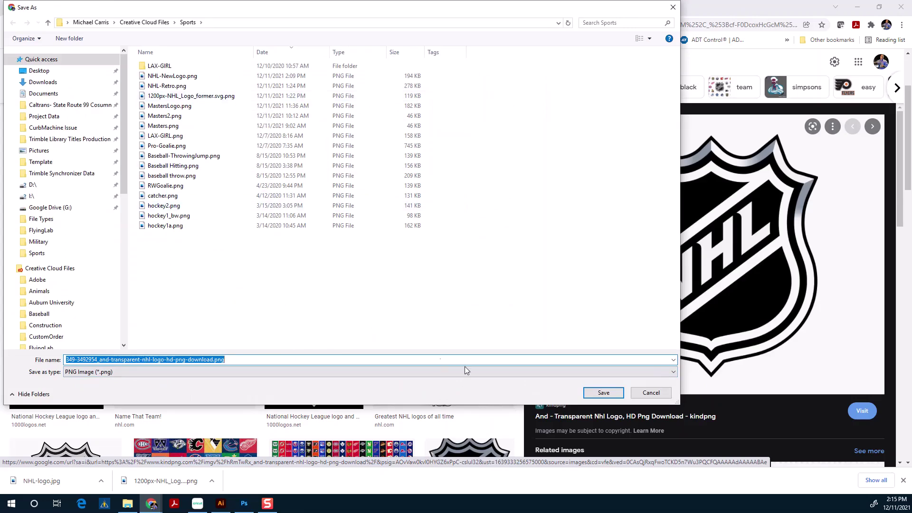
left_click(603, 393)
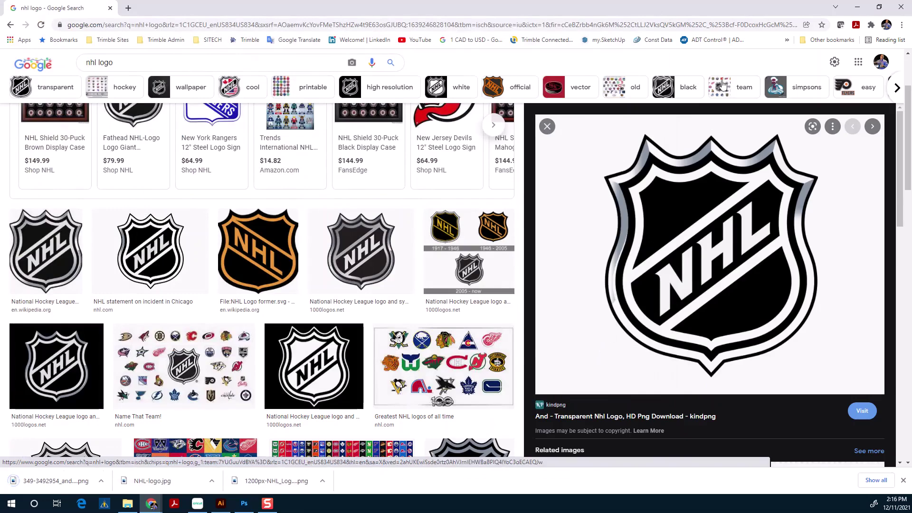
left_click(858, 9)
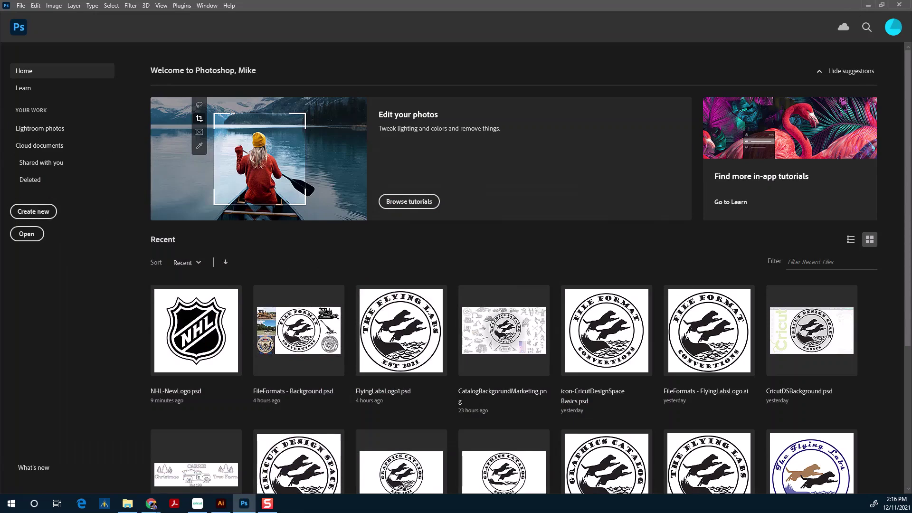
Start a new Photoshop document from the 12 x 12 in, 150 ppi preset.
key("ctrl+n")
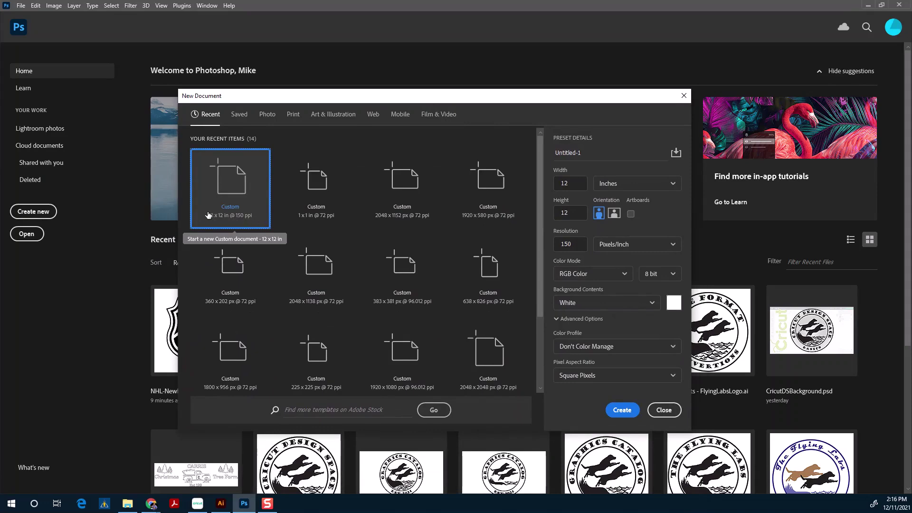
left_click(621, 412)
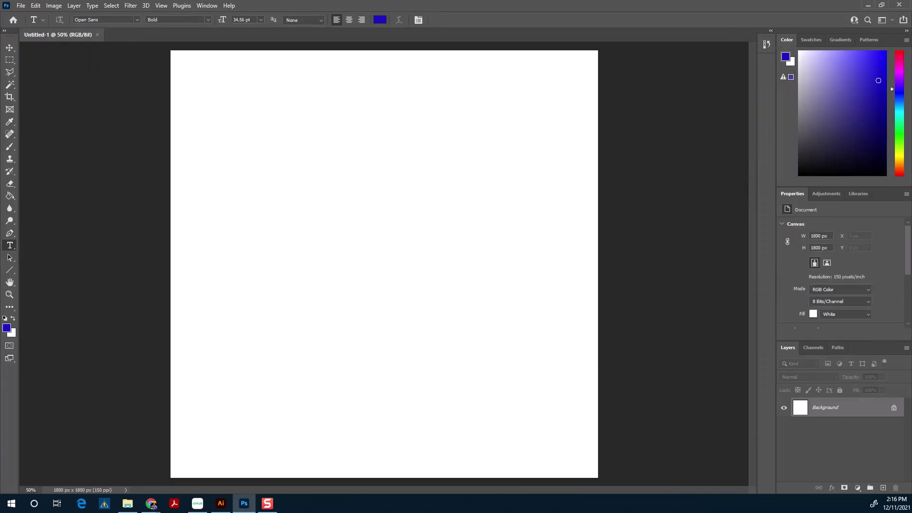
Place the downloaded transparent NHL logo PNG from the Sports folder onto the canvas.
key("super+e")
left_click_drag(516, 504, 365, 289)
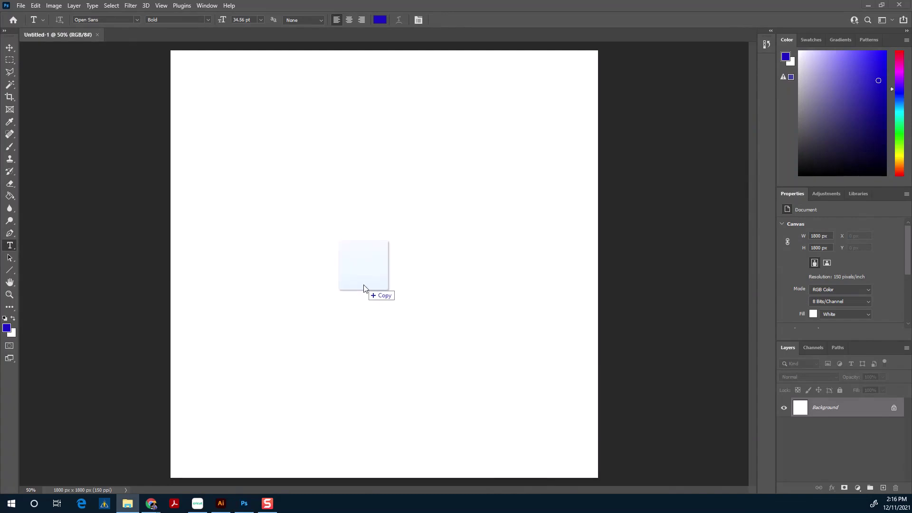
left_click_drag(365, 288, 383, 430)
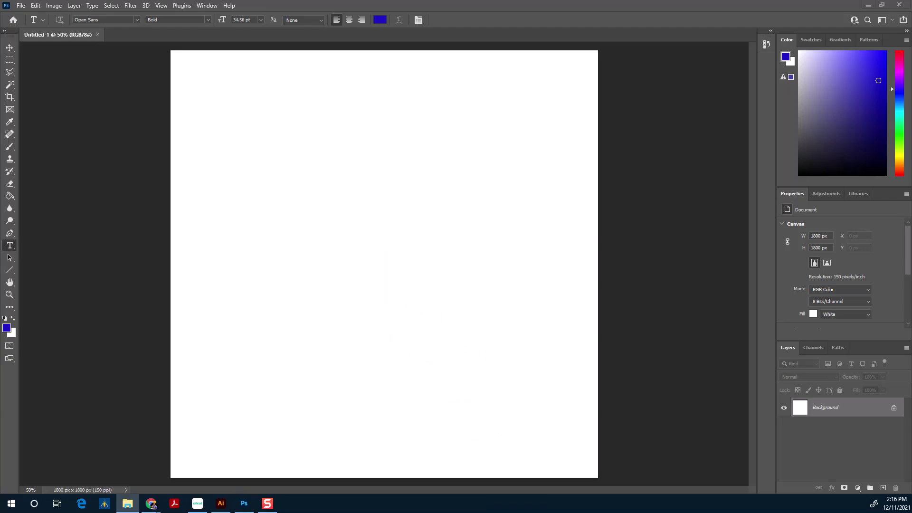
key("alt+Tab")
left_click_drag(360, 265, 377, 185)
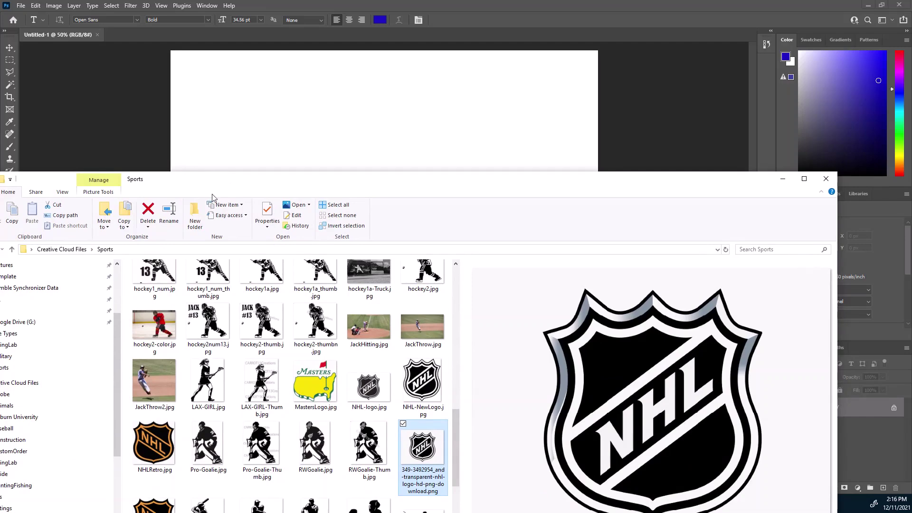
left_click(429, 383)
left_click(430, 455)
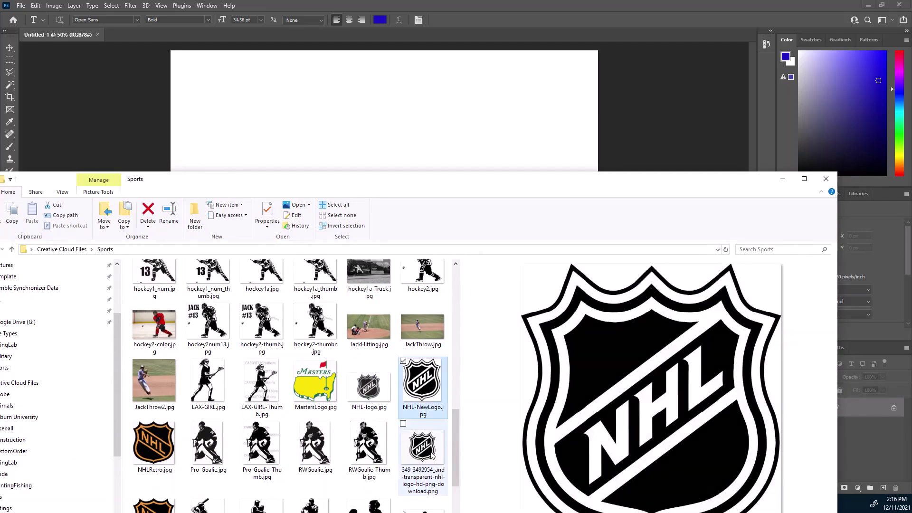
left_click_drag(430, 454, 452, 138)
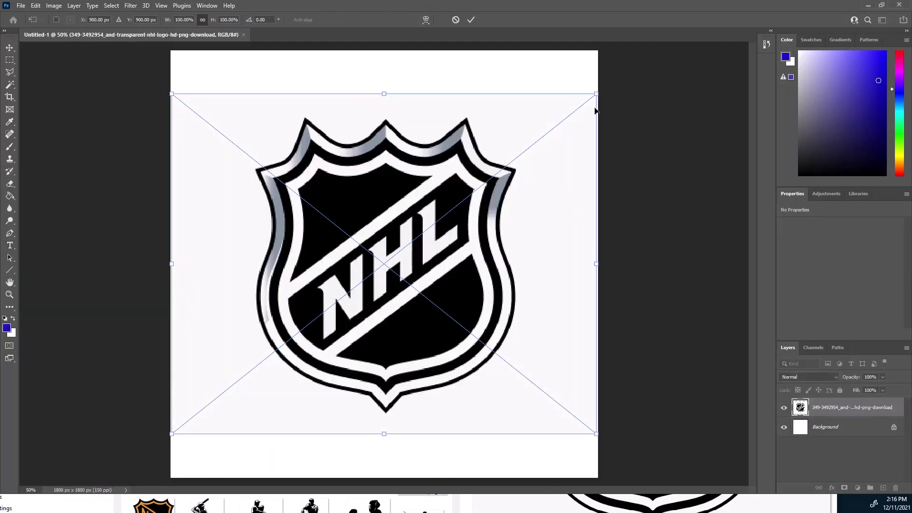
Scale the placed logo to about 124% to fill the canvas and commit it.
left_click_drag(596, 95, 670, 48)
left_click_drag(174, 433, 121, 475)
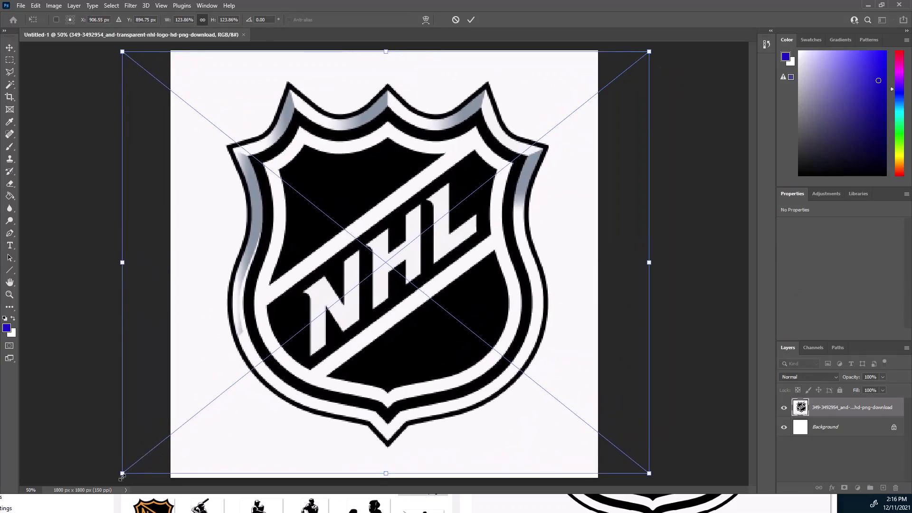
left_click(471, 20)
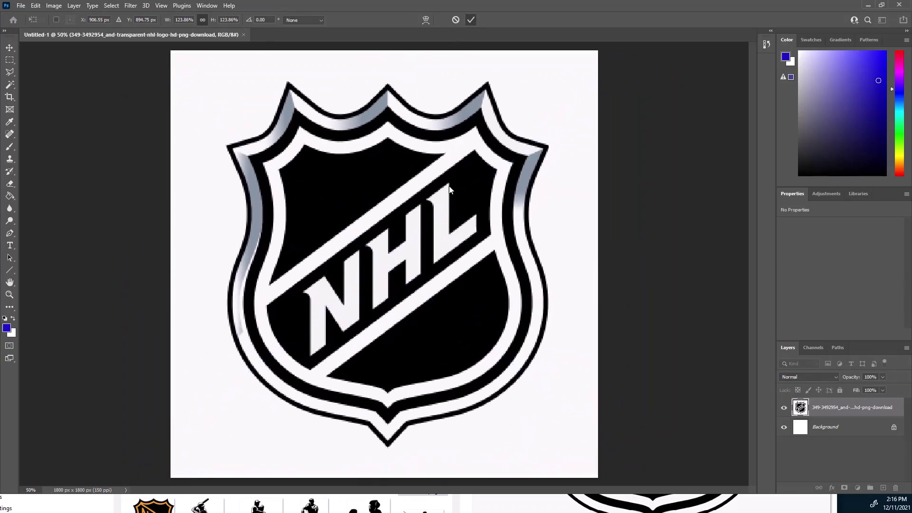
key("t")
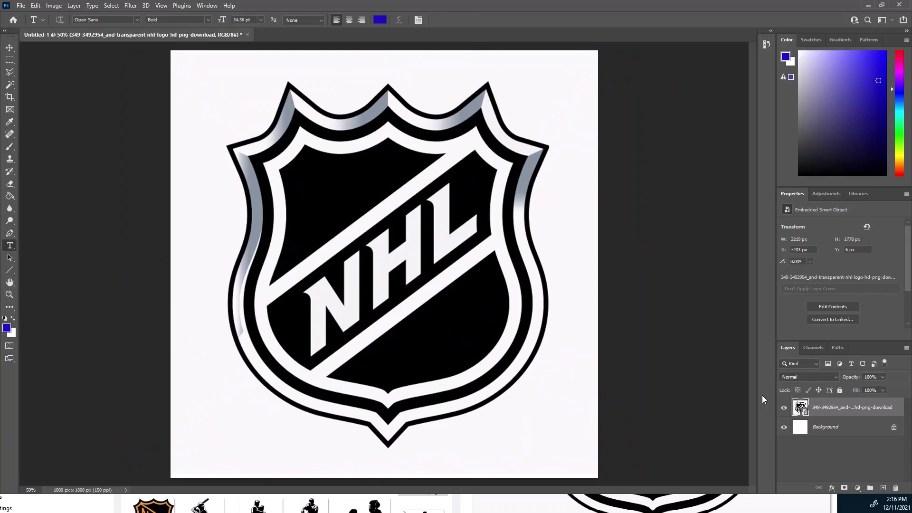
Delete the white Background layer, leaving only the NHL logo smart object.
right_click(844, 433)
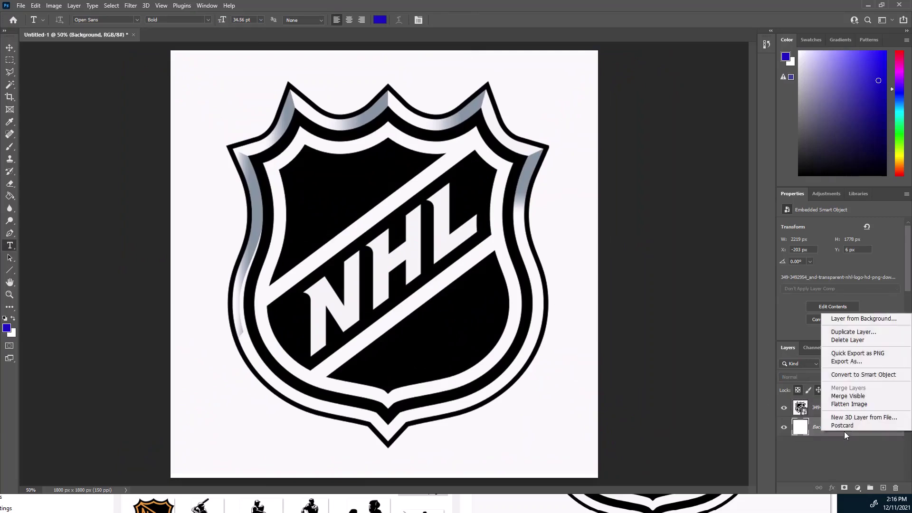
left_click(846, 340)
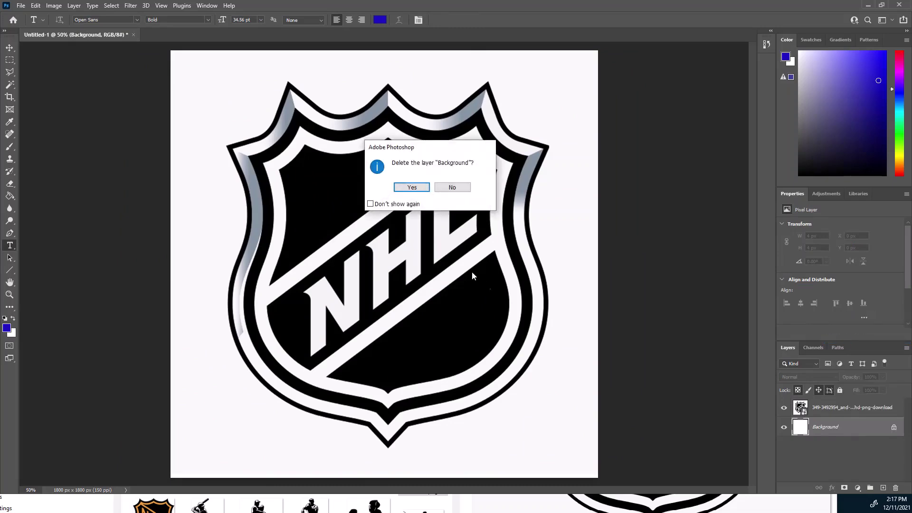
left_click(412, 189)
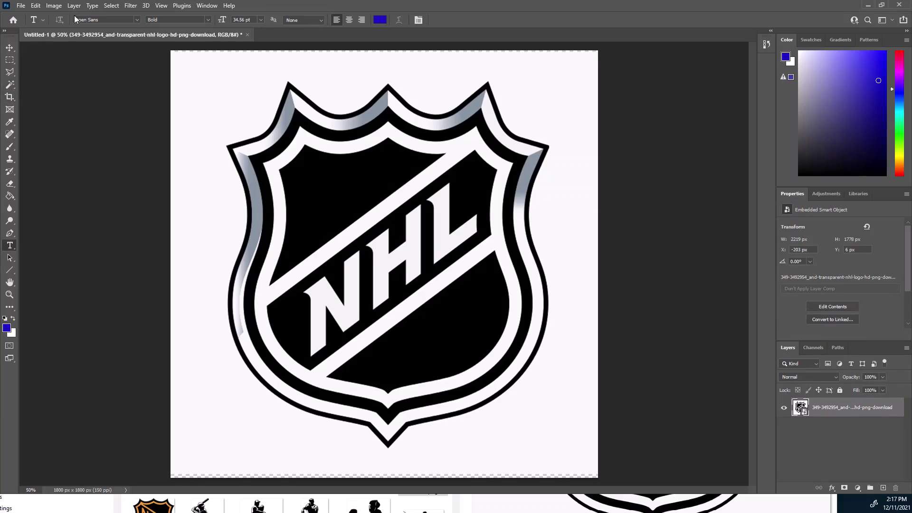
Apply a Threshold adjustment at level 123 to the NHL logo.
left_click(54, 6)
mouse_move(68, 16)
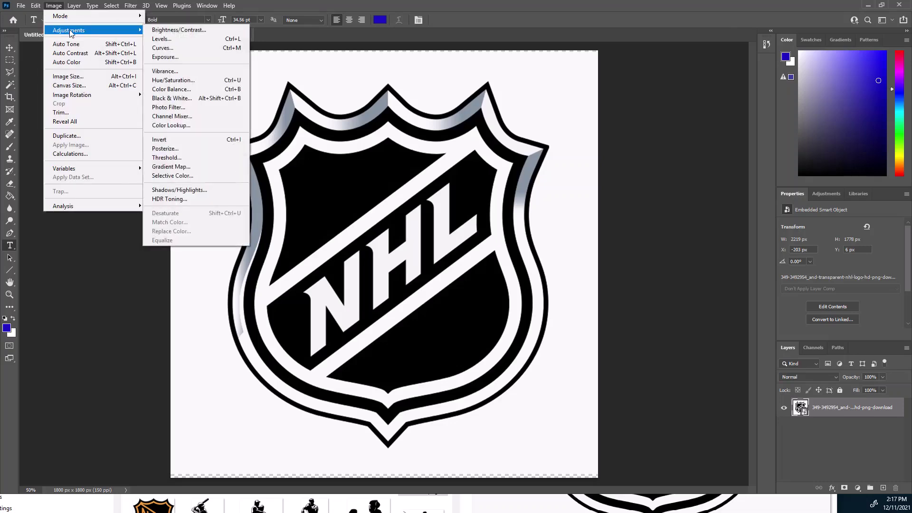
left_click(176, 159)
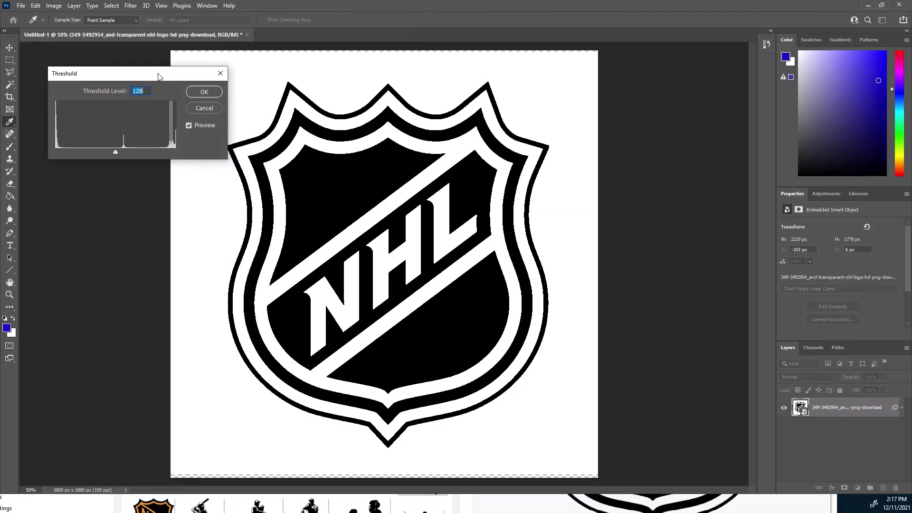
left_click_drag(158, 75, 145, 62)
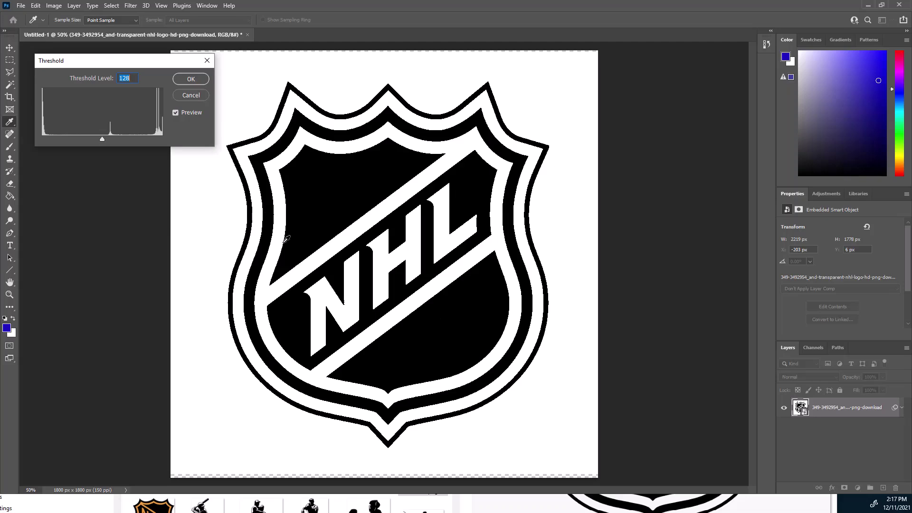
mouse_move(102, 139)
left_mouse_down()
mouse_move(78, 140)
mouse_move(171, 141)
mouse_move(27, 147)
mouse_move(111, 137)
mouse_move(102, 139)
left_mouse_up()
left_click_drag(99, 137, 100, 137)
left_click(202, 80)
key("t")
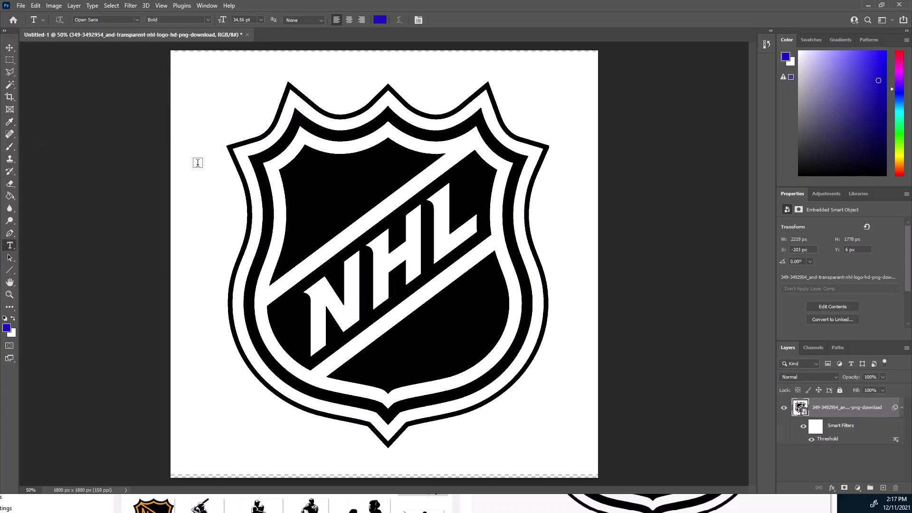
Magic Wand-select the white background, then rasterize the logo layer after the smart-object error.
left_click(10, 86)
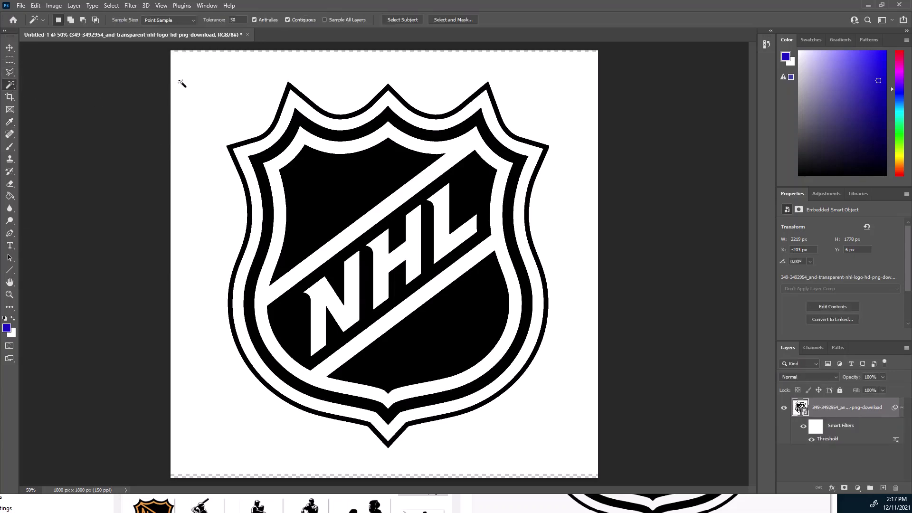
left_click(208, 94)
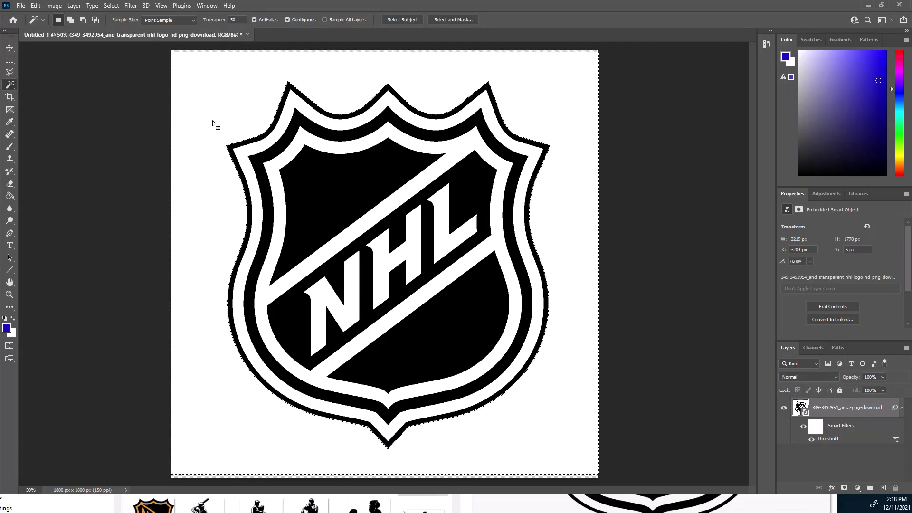
key("Delete")
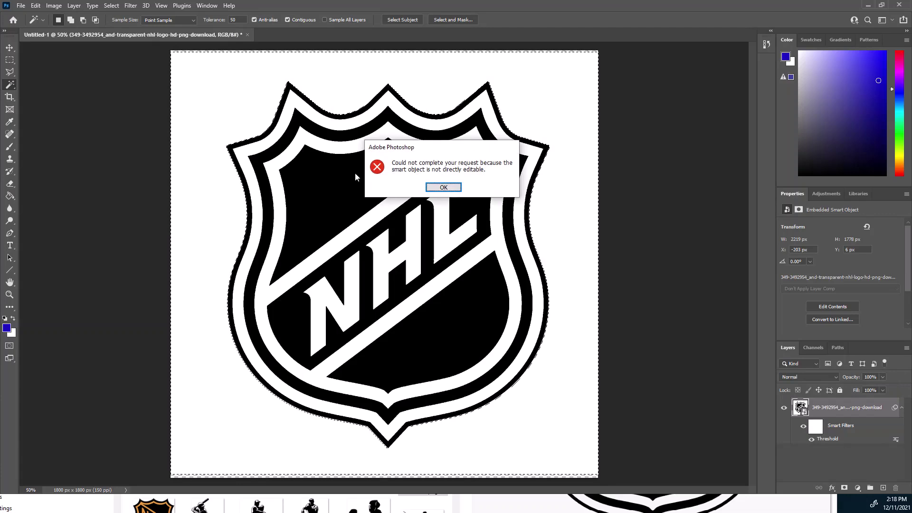
left_click(443, 187)
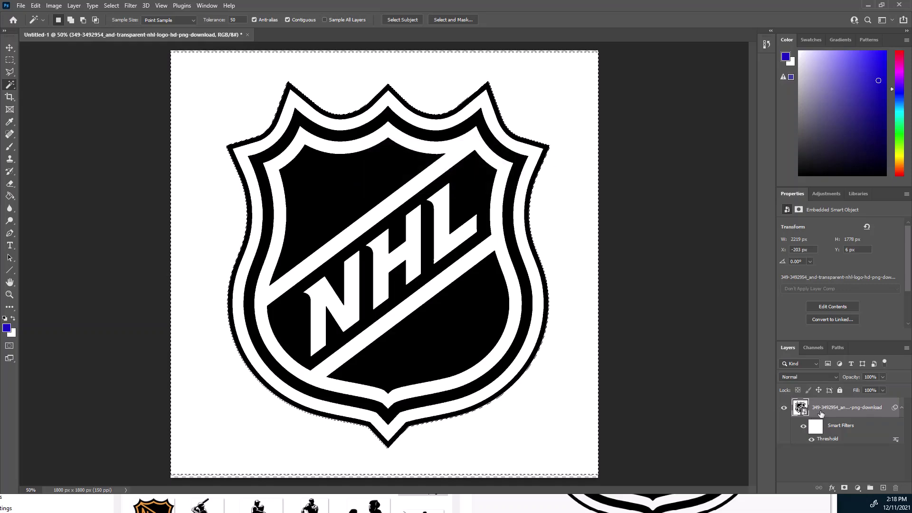
right_click(835, 410)
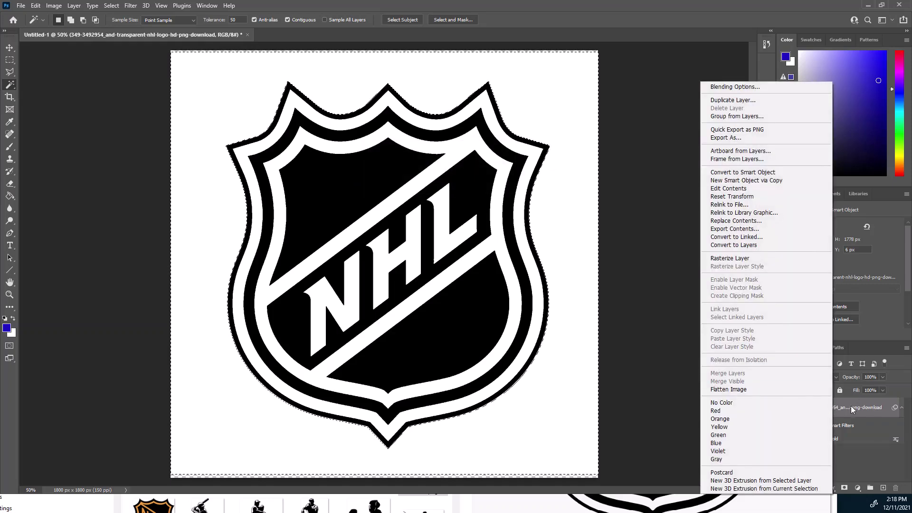
left_click(727, 258)
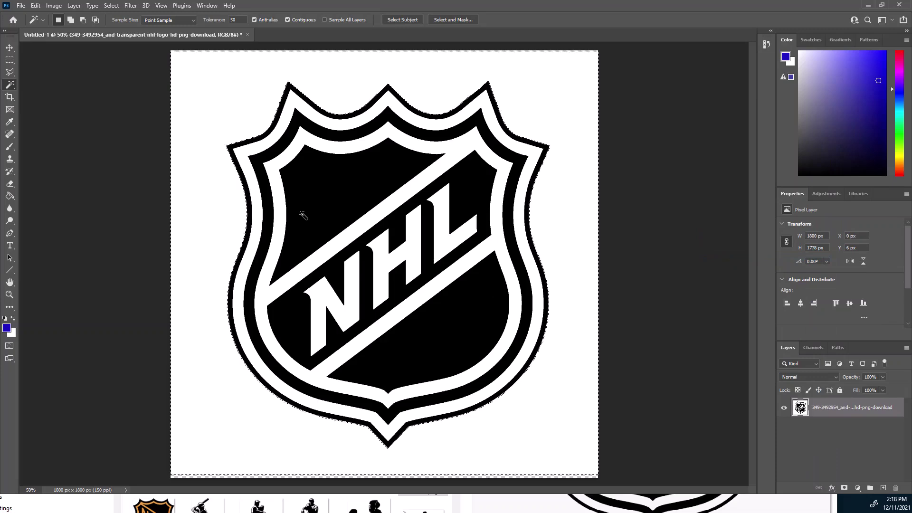
Delete the selected white background and select the white interiors of the N, H and L.
key("Delete")
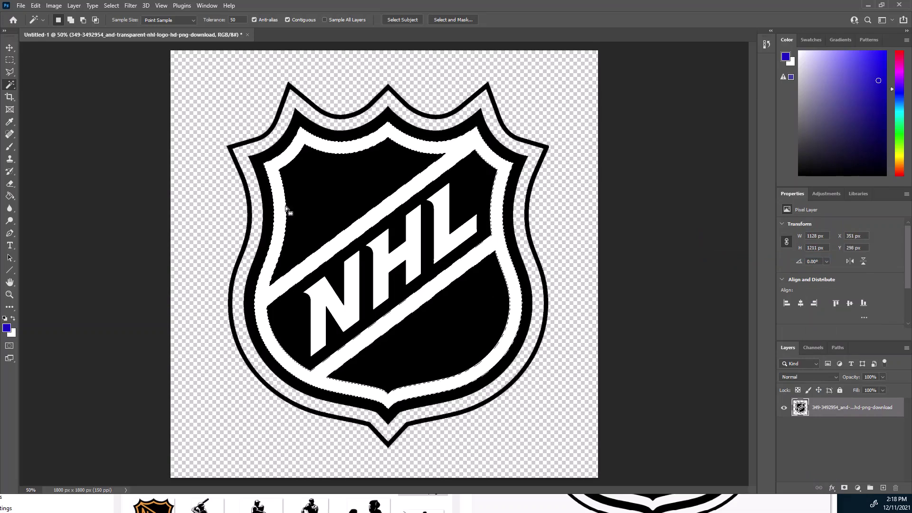
left_click(351, 285)
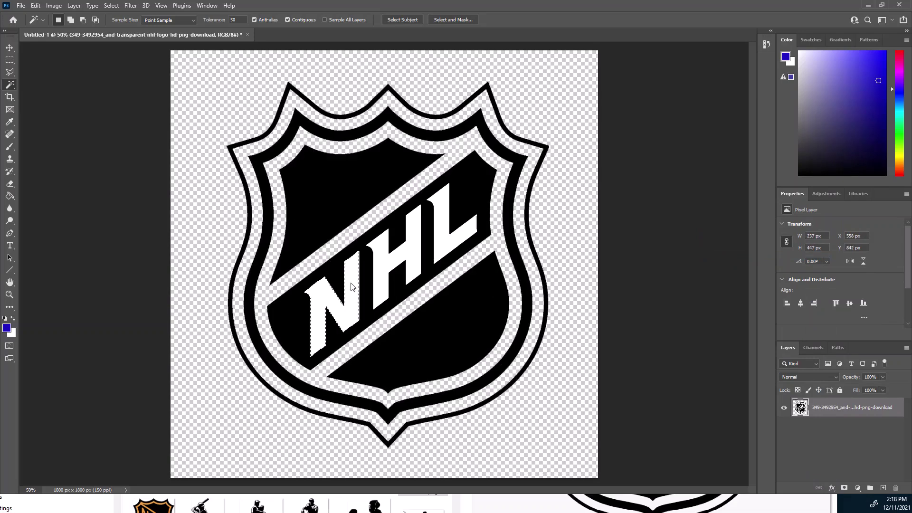
left_click(380, 265)
left_click(424, 243)
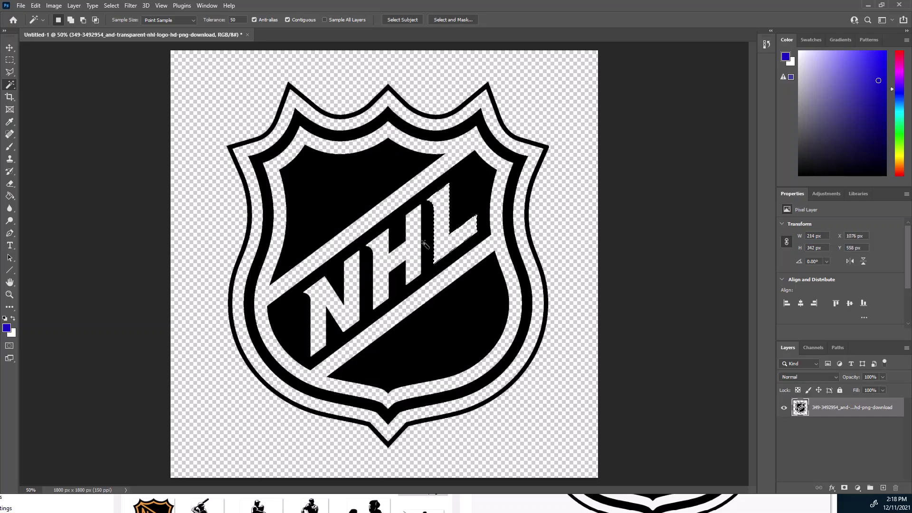
left_click(20, 5)
left_click(38, 113)
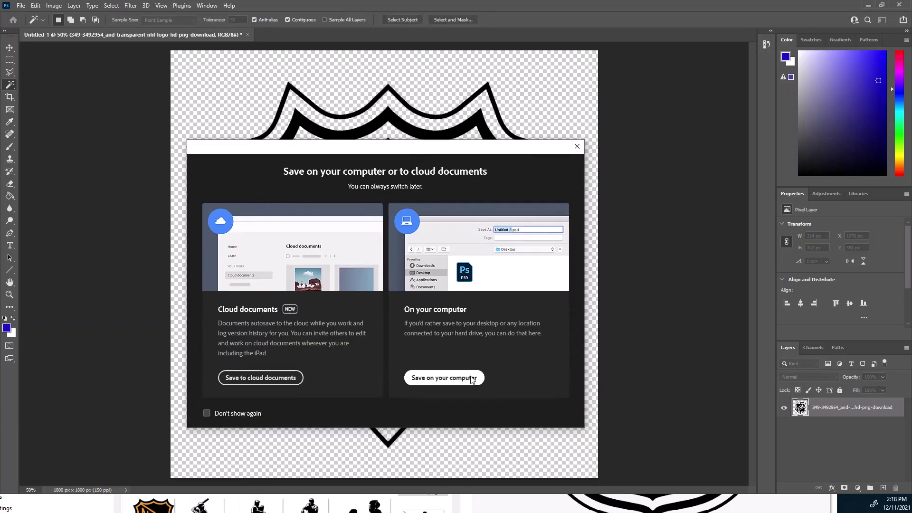
Save the logo on the computer as NHL.psd and switch to the blank Illustrator document.
left_click(470, 377)
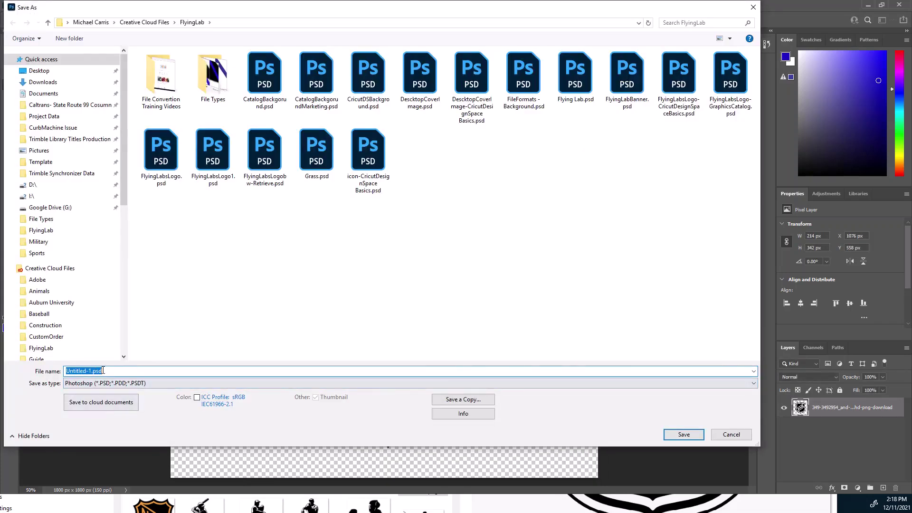
type("NHL")
left_click(691, 436)
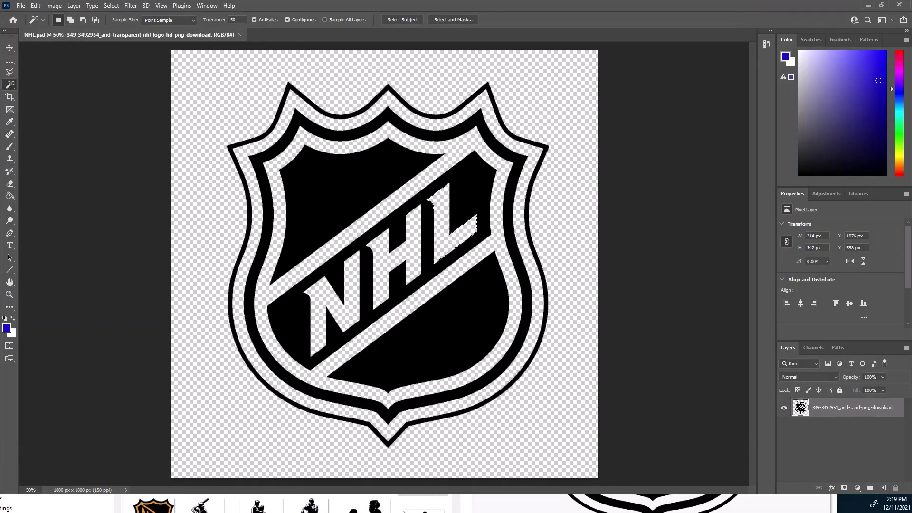
key("alt+Tab")
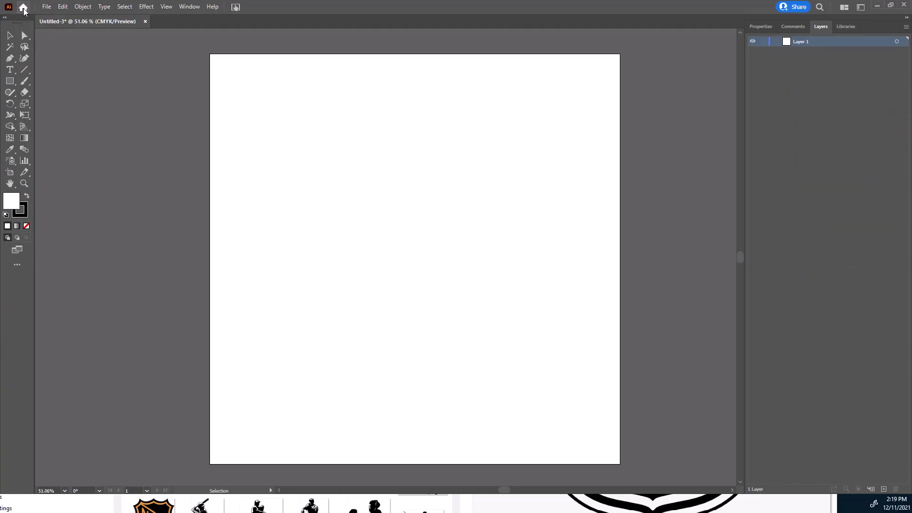
In Illustrator's Open dialog, sort the Sports folder's files by date.
left_click(48, 9)
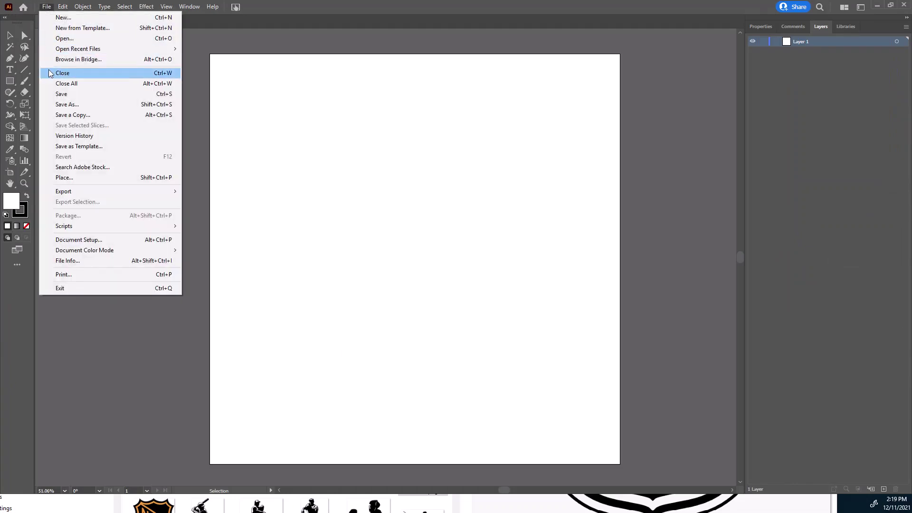
left_click(65, 40)
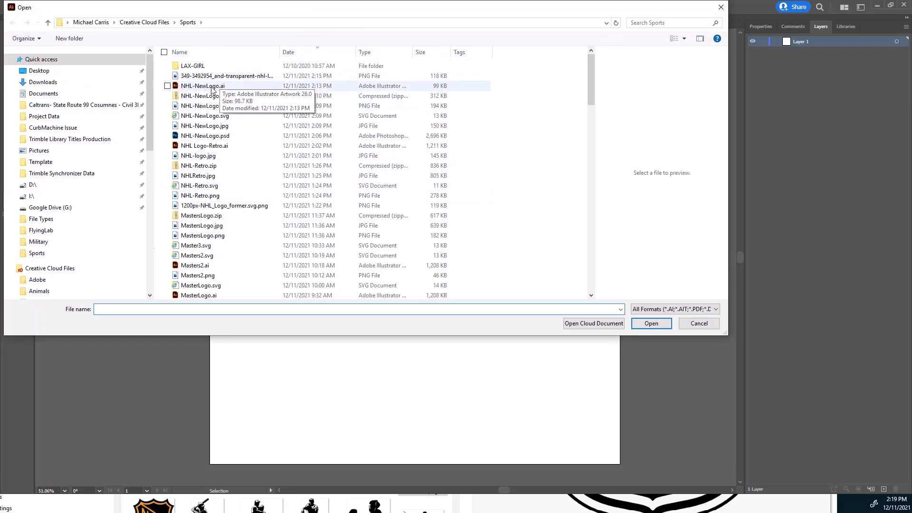
left_click(315, 54)
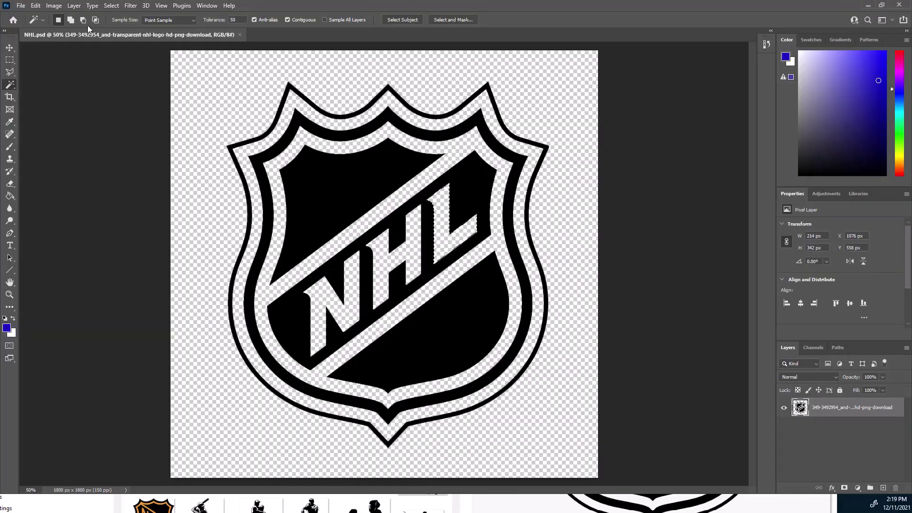
Move NHL.psd from FlyingLab into the Sports folder and save the logo document again.
left_click(22, 6)
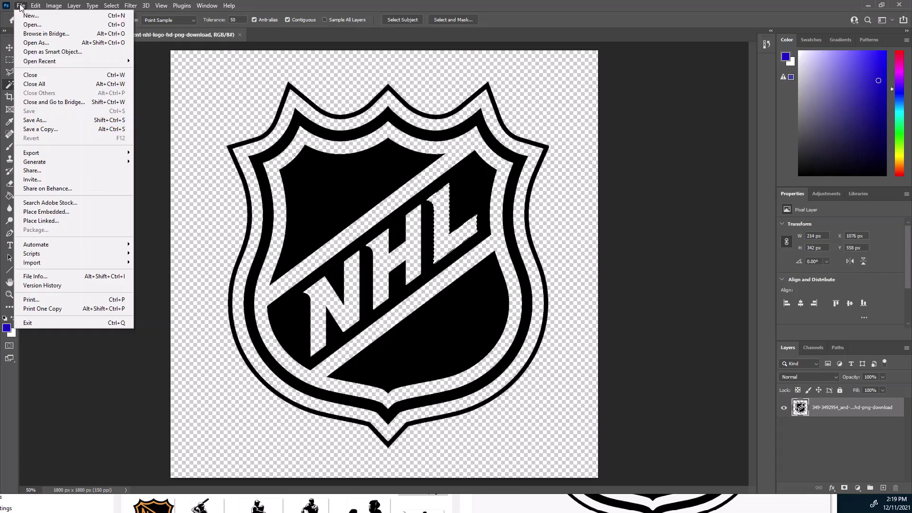
left_click(41, 121)
left_click(432, 380)
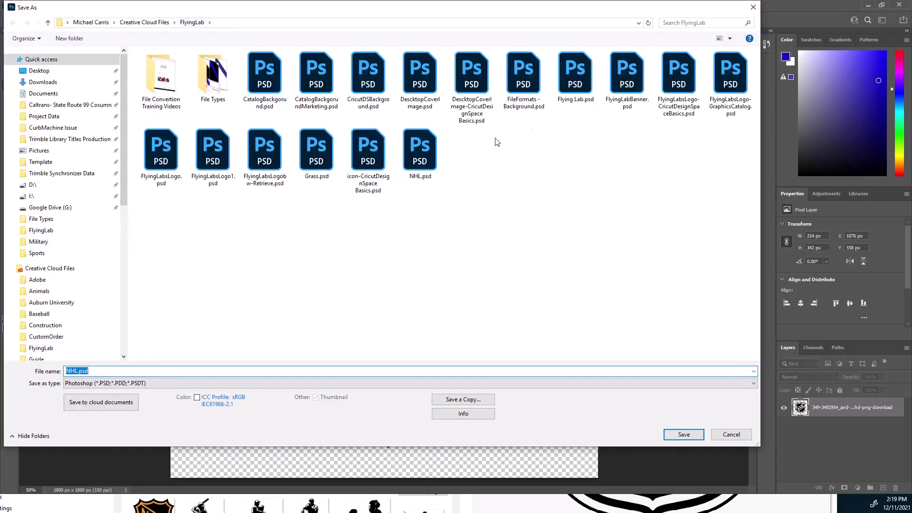
left_click_drag(416, 163, 43, 257)
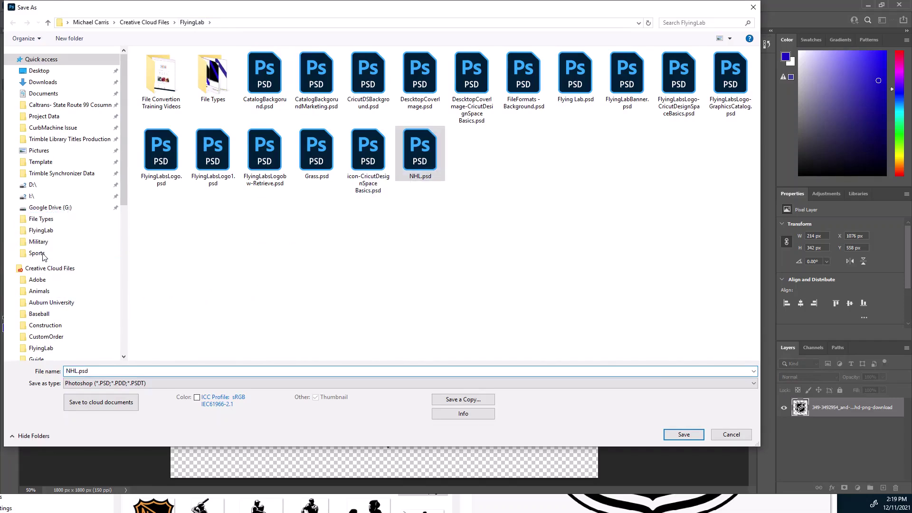
left_click(144, 23)
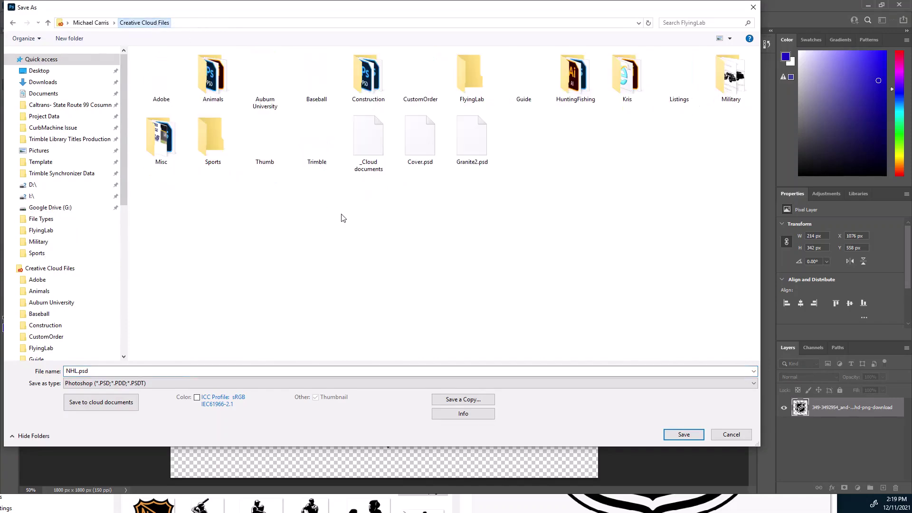
left_click(696, 432)
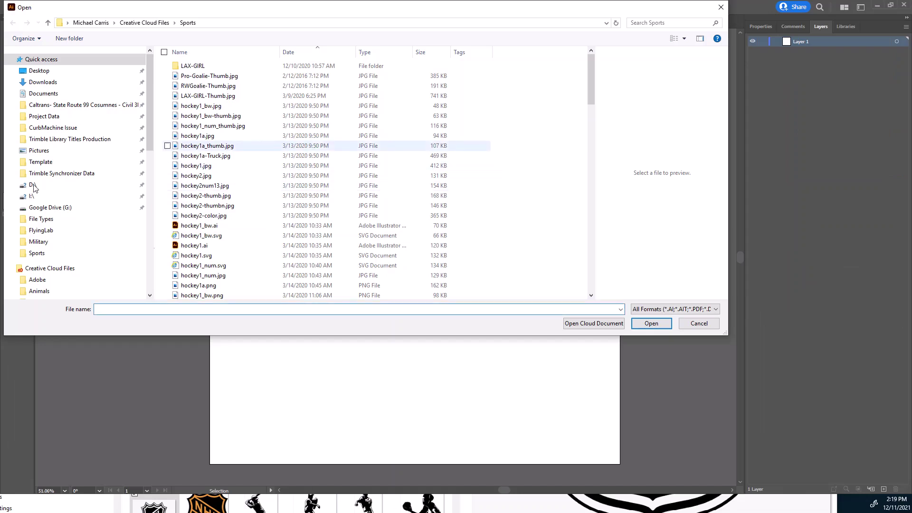
Open NHL.psd from the Sports folder, importing it with Convert Layers to Objects.
left_click(38, 257)
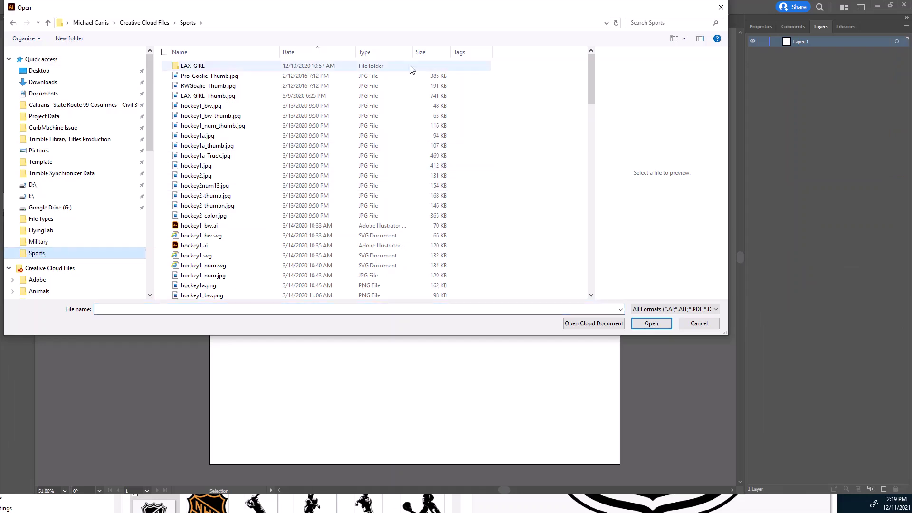
left_click(302, 53)
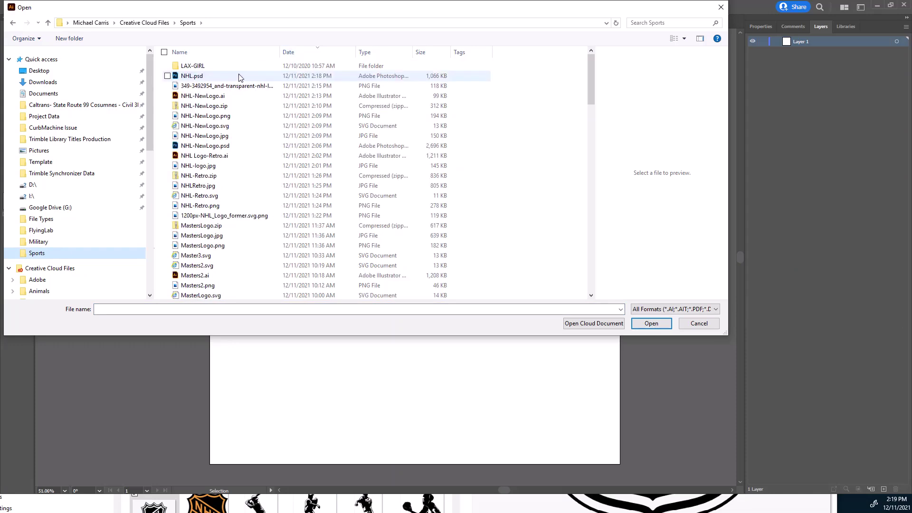
left_click(199, 79)
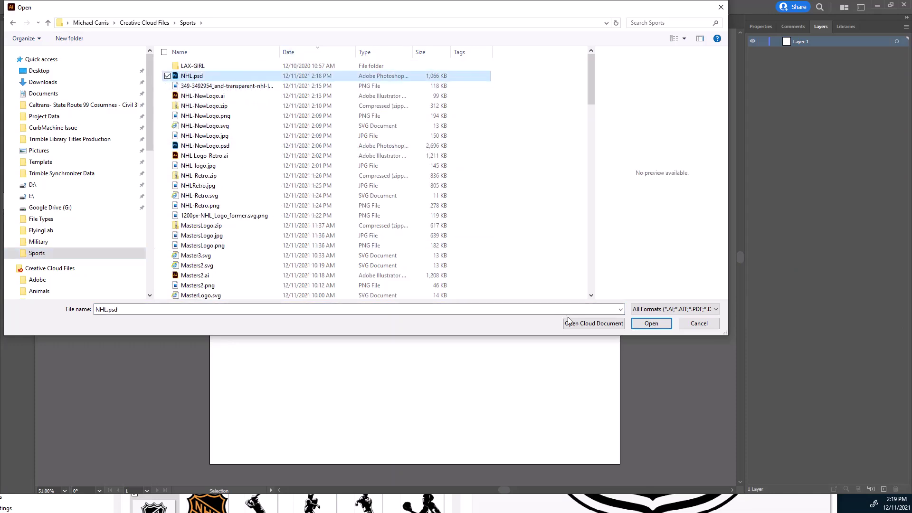
left_click(651, 323)
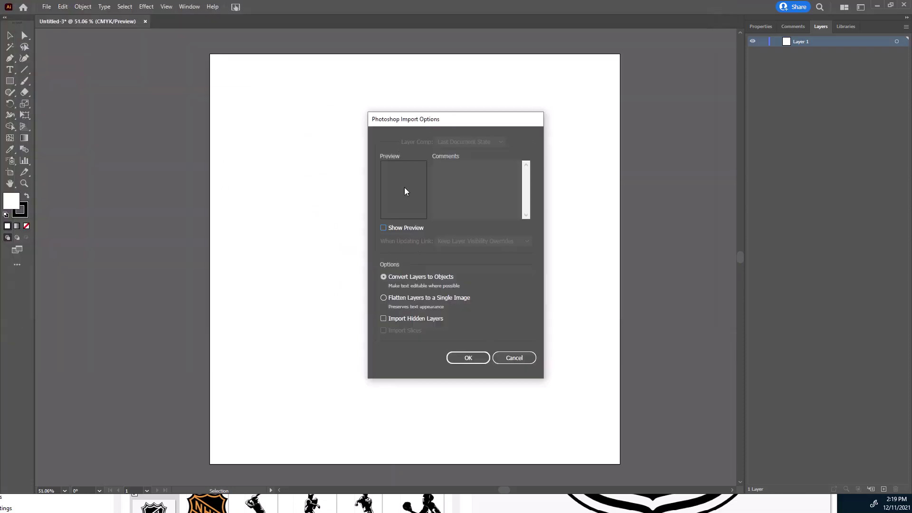
left_click(468, 357)
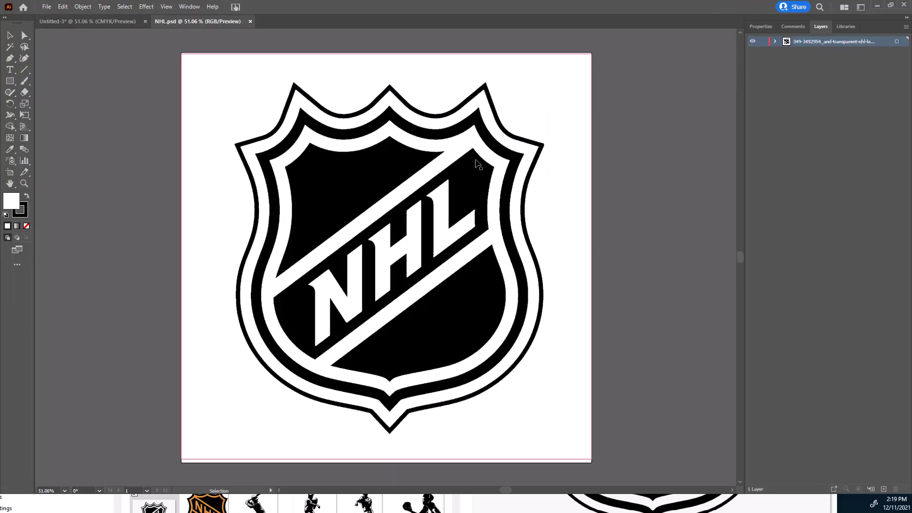
left_click(769, 27)
Image Trace the NHL logo with the Black and White Logo preset and expand it into vector paths.
left_click(475, 244)
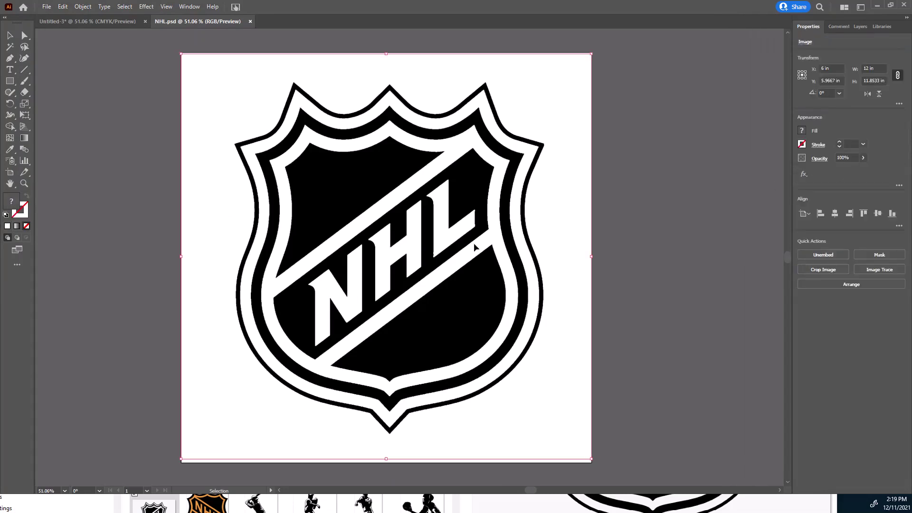
left_click(887, 270)
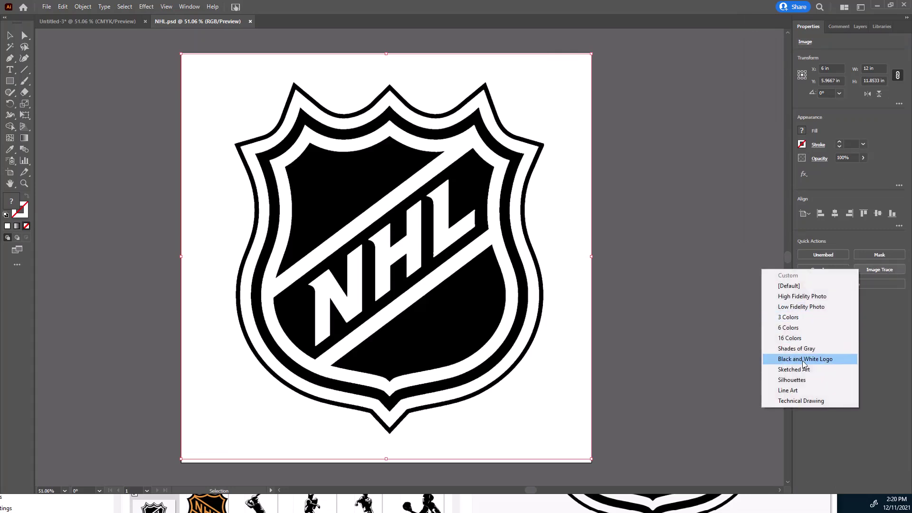
left_click(805, 359)
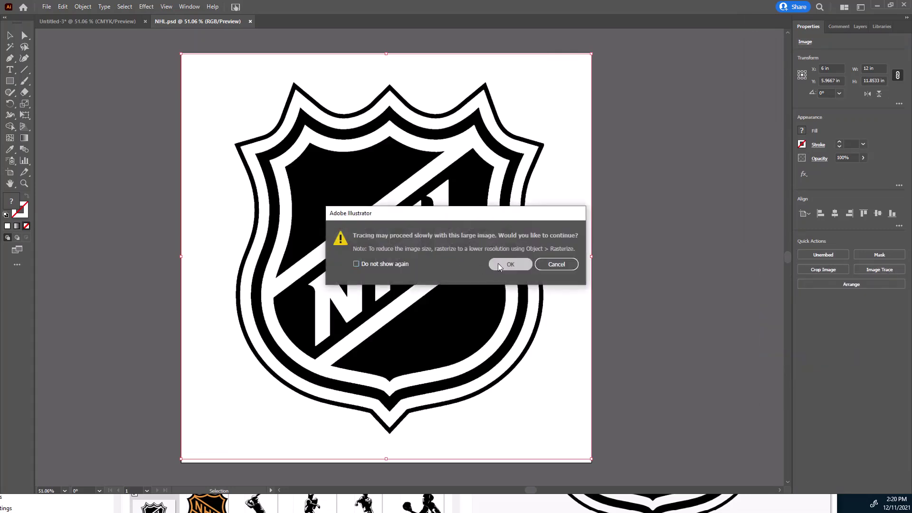
left_click(508, 264)
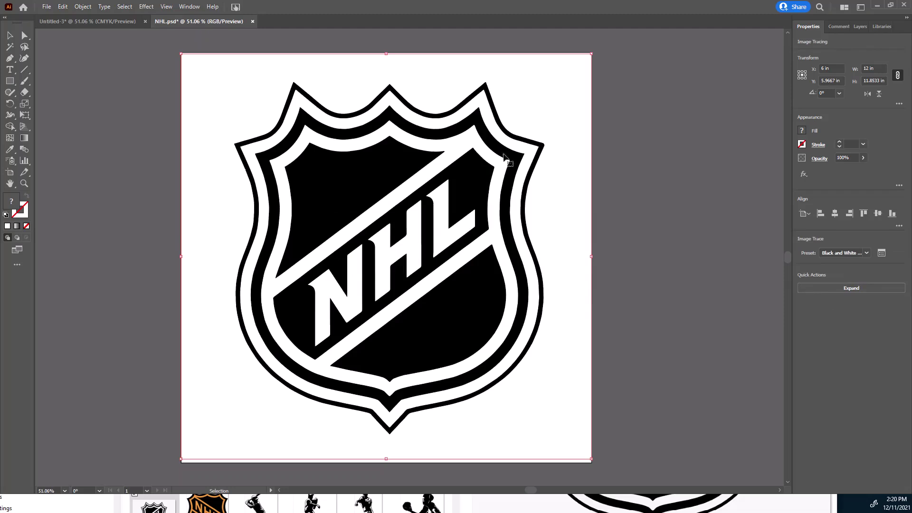
left_click(845, 289)
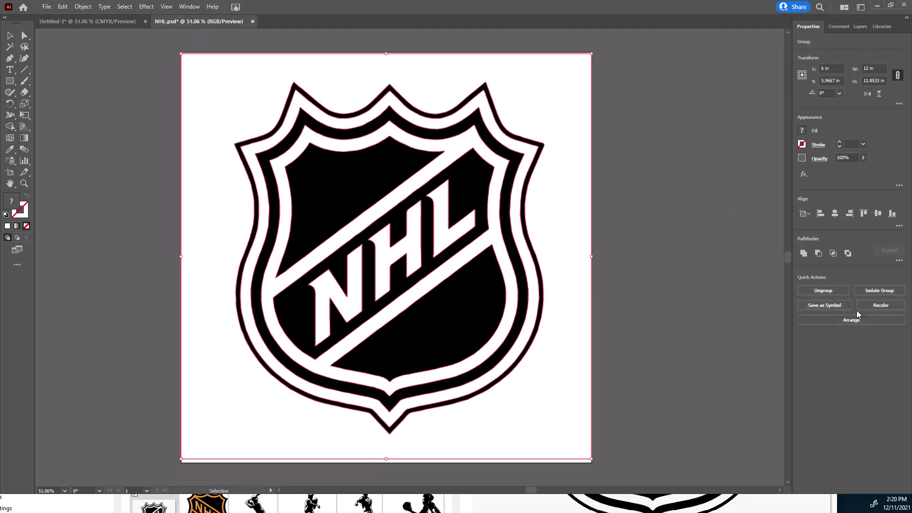
In the Layers panel, expand the traced group and delete the first three white paths.
left_click(858, 27)
left_click(774, 42)
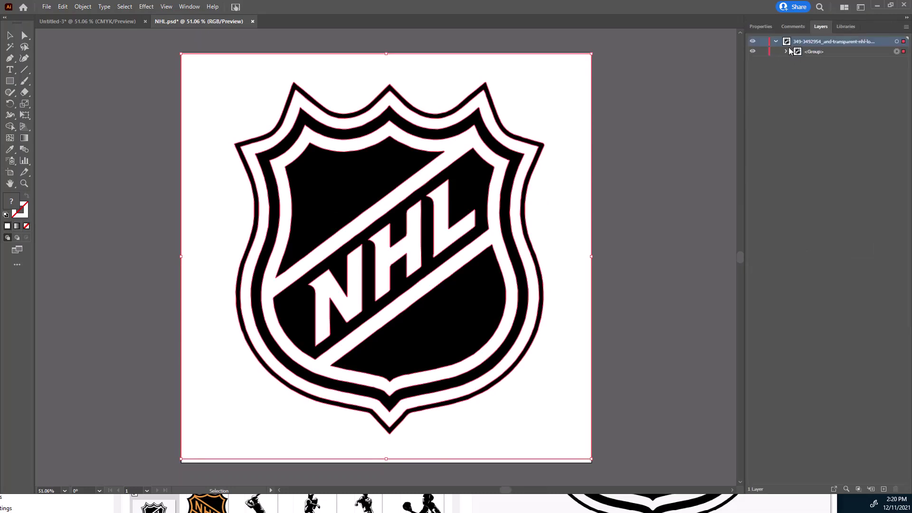
left_click(786, 51)
left_click_drag(796, 63, 847, 85)
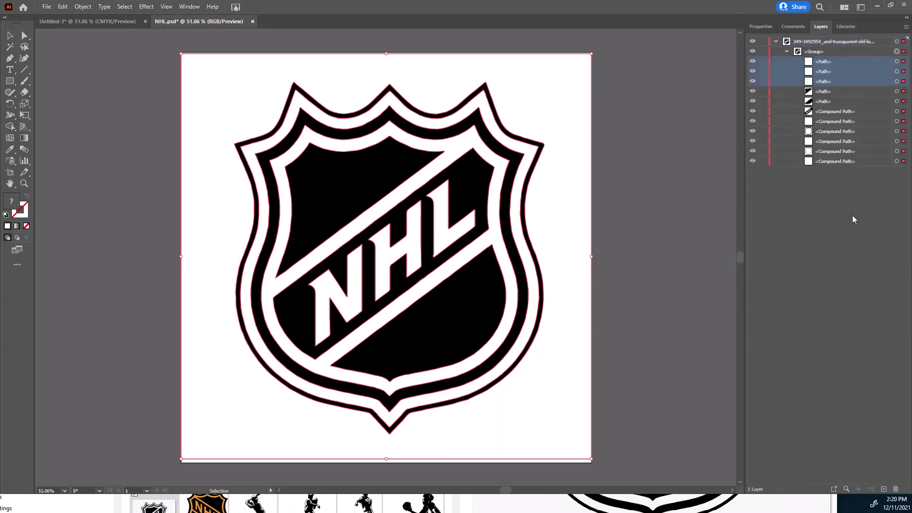
left_click(896, 490)
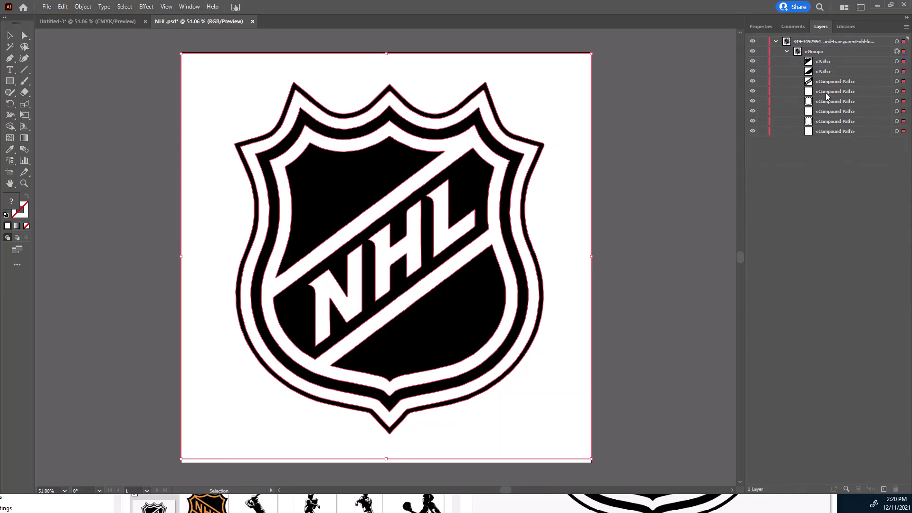
Delete the remaining white compound paths one by one, leaving only the black shapes.
left_click(826, 95)
left_click(895, 490)
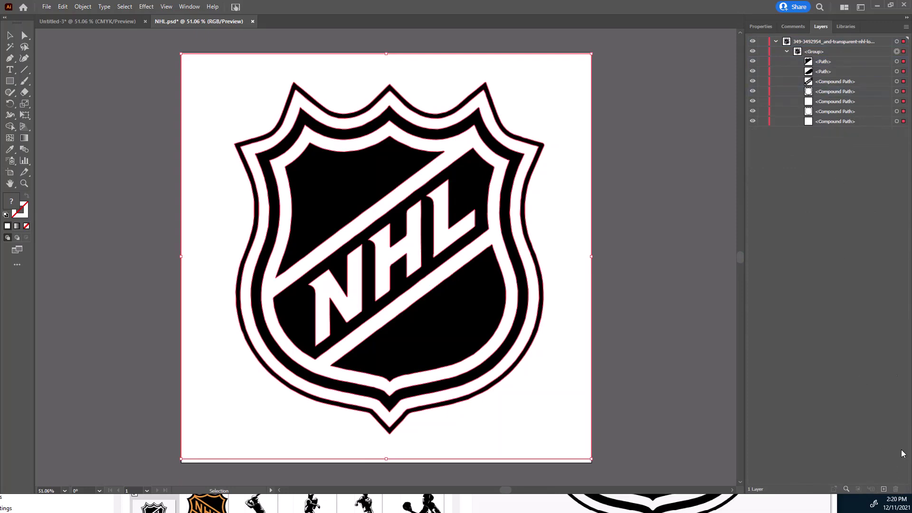
left_click(848, 102)
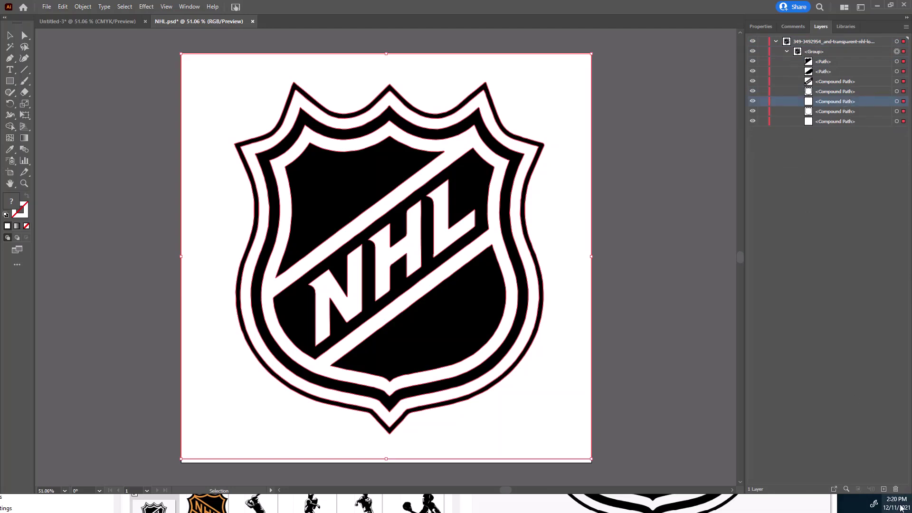
left_click(895, 489)
left_click(847, 113)
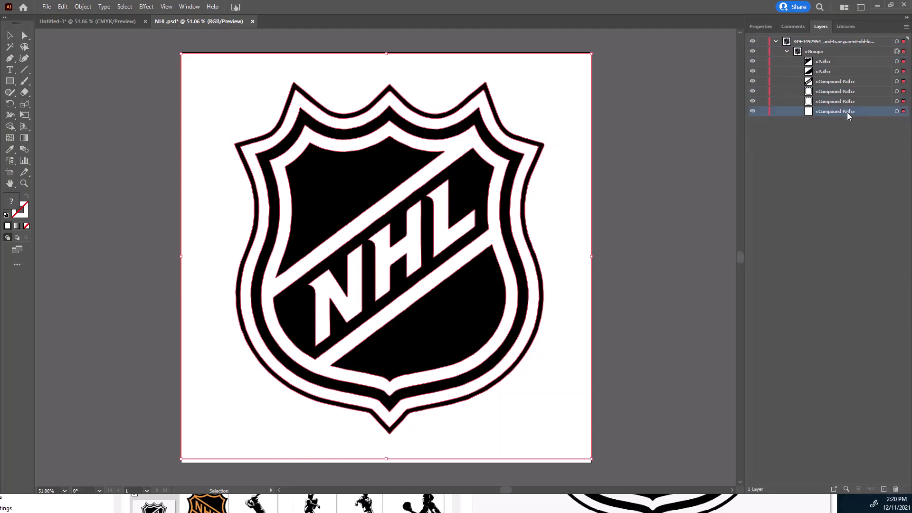
left_click(896, 489)
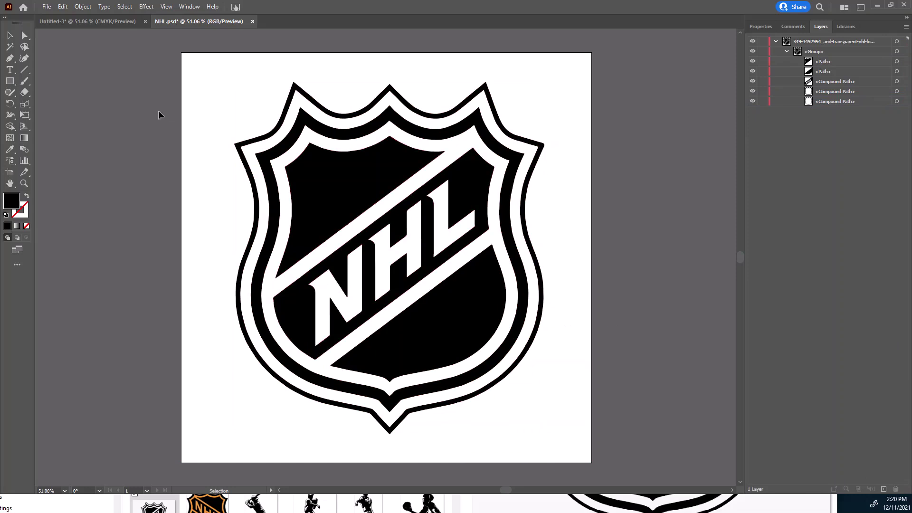
Export the artwork as NHL.svg in SVG format, accepting the default SVG options.
left_click(47, 7)
mouse_move(145, 188)
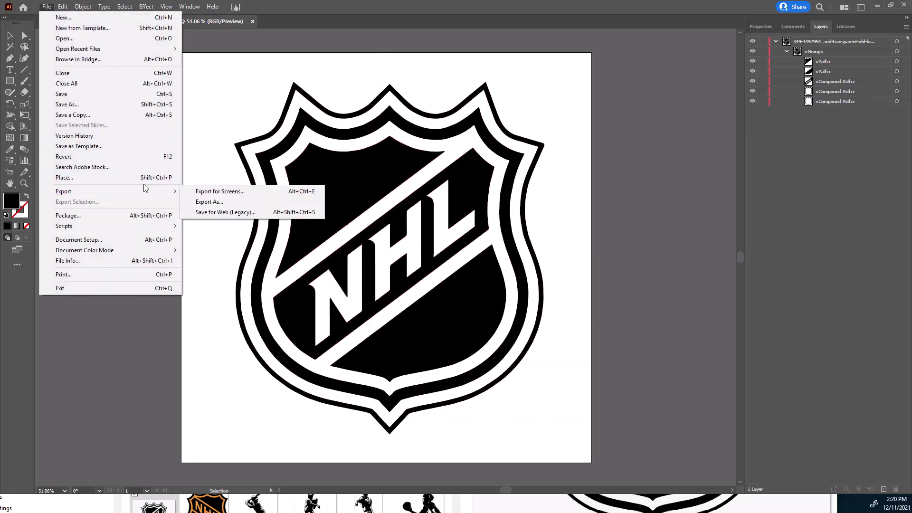
left_click(202, 201)
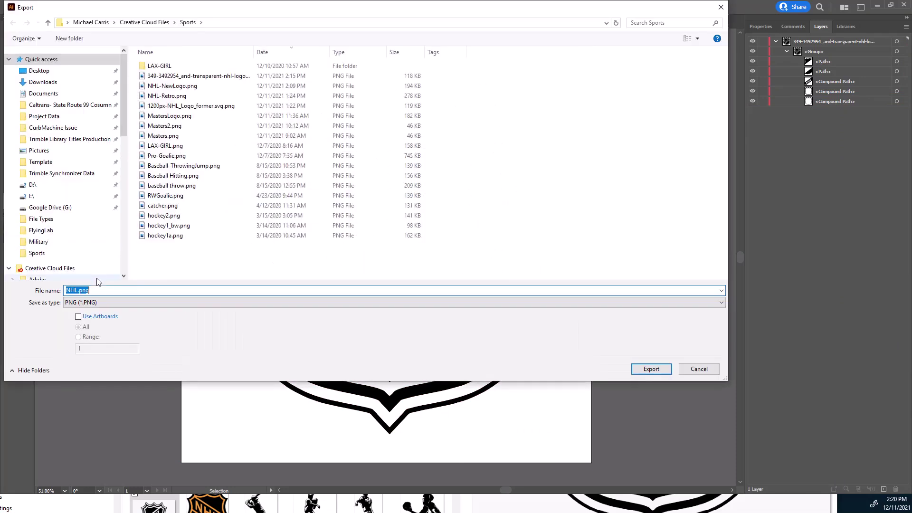
left_click(108, 303)
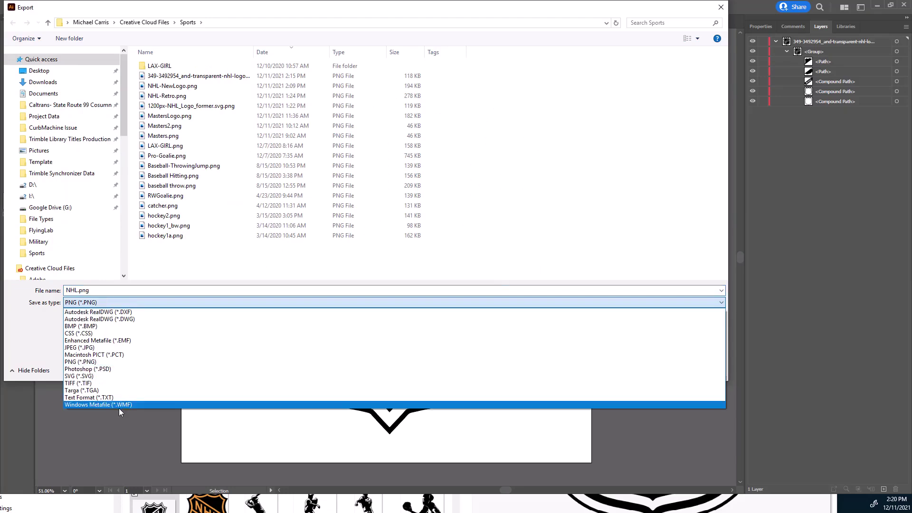
left_click(87, 376)
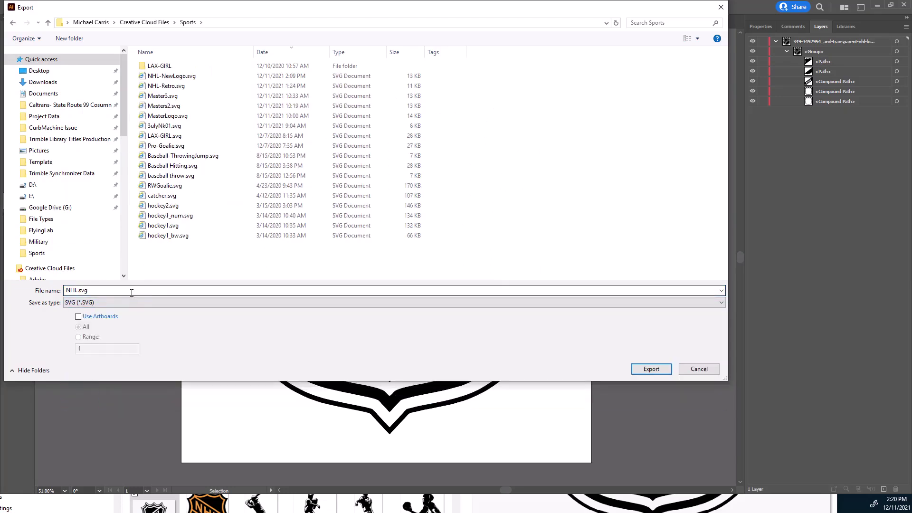
left_click(651, 369)
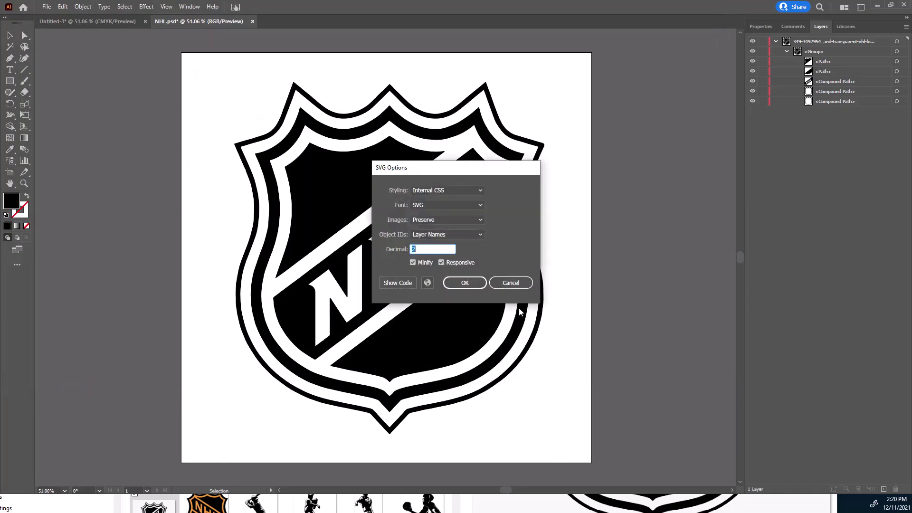
left_click(463, 287)
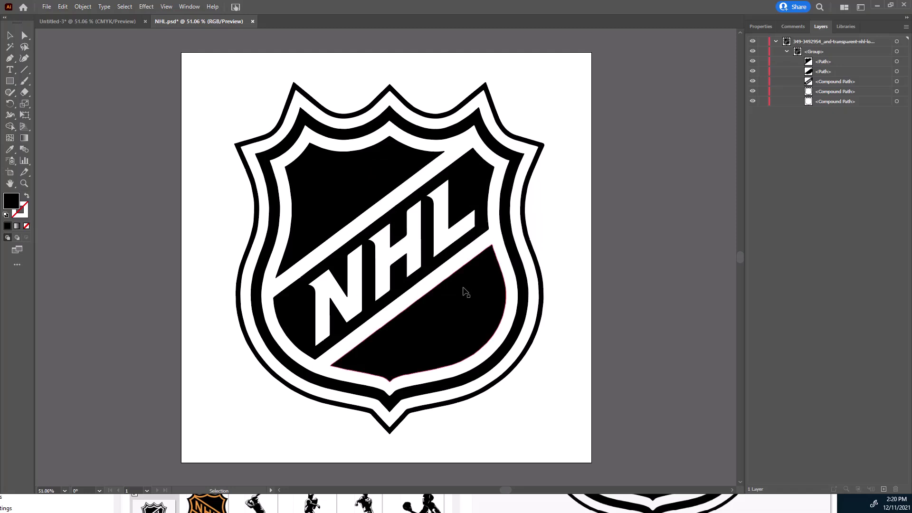